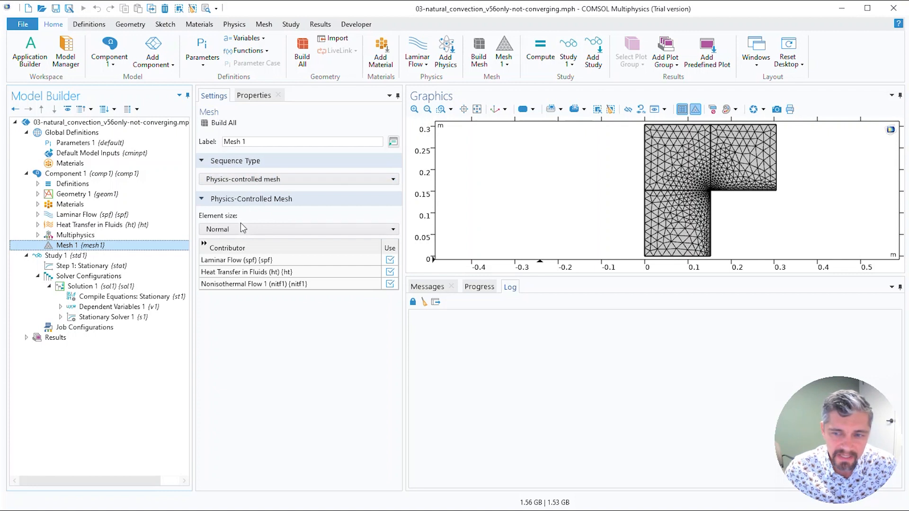
# Step: Compute Study 1 and display its nonlinear solver convergence plot in an enlarged plot area
pyautogui.click(107, 257)
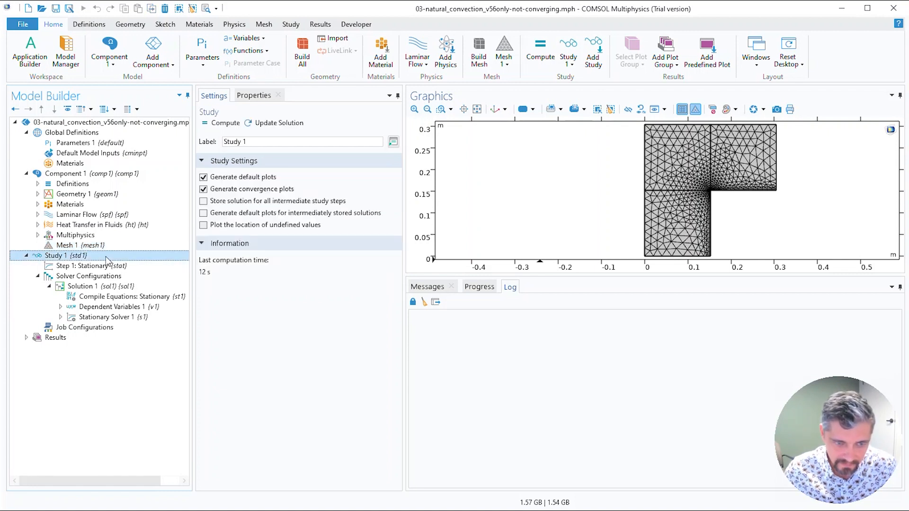
pyautogui.click(216, 124)
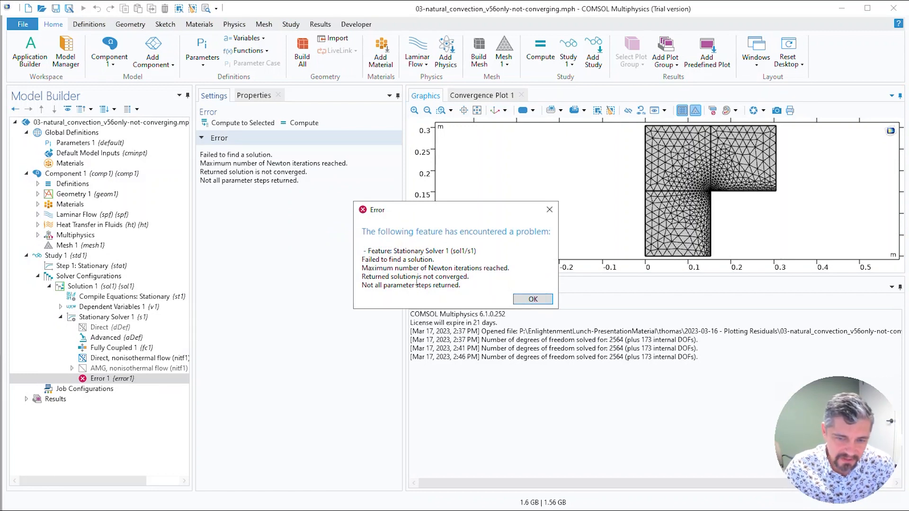
pyautogui.click(529, 300)
pyautogui.click(475, 96)
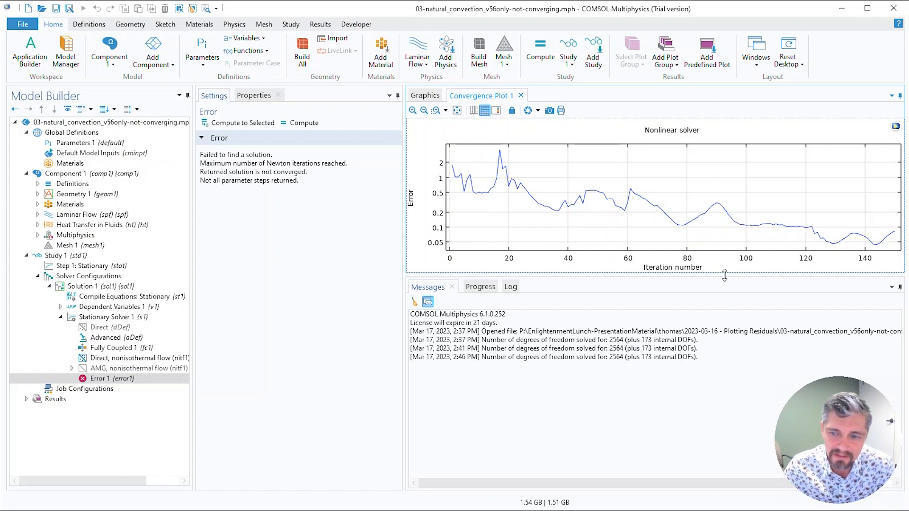
pyautogui.moveTo(725, 275); pyautogui.dragTo(722, 348)
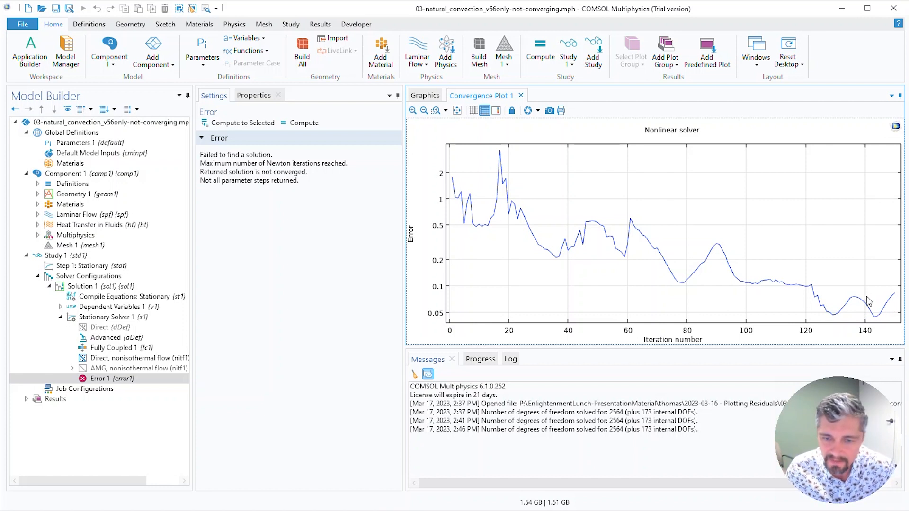
# Step: Set the maximum number of iterations of the Fully Coupled 1 solver to 1000
pyautogui.click(128, 349)
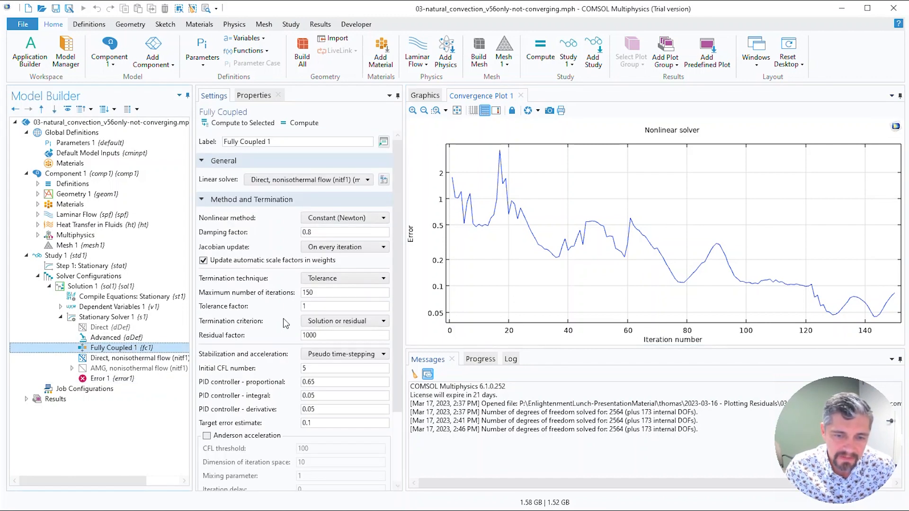
pyautogui.doubleClick(333, 293)
pyautogui.write('1')
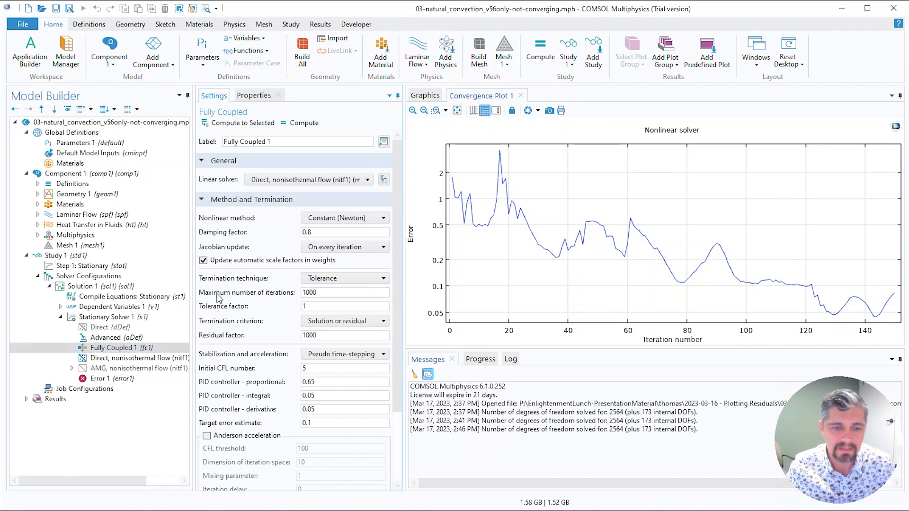
# Step: Recompute Study 1 while showing the convergence plot above an enlarged solver log
pyautogui.click(68, 255)
pyautogui.click(220, 123)
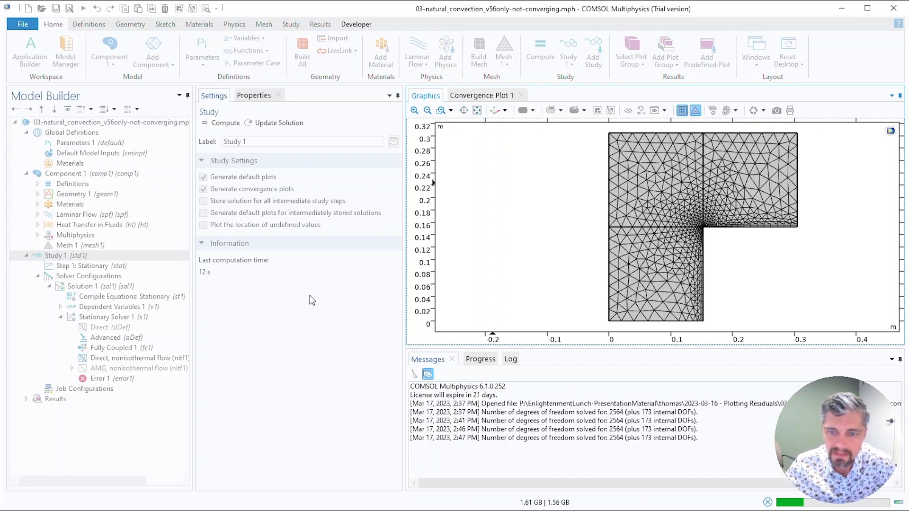
pyautogui.click(463, 96)
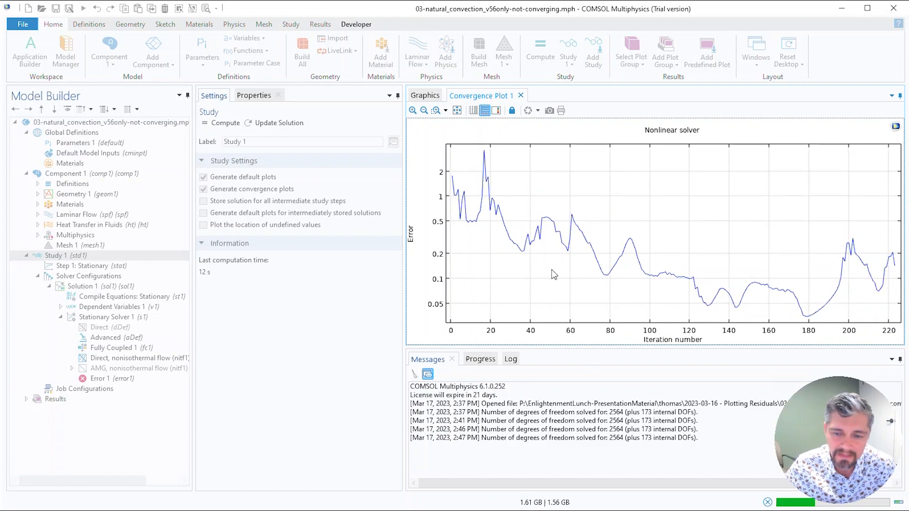
pyautogui.click(510, 359)
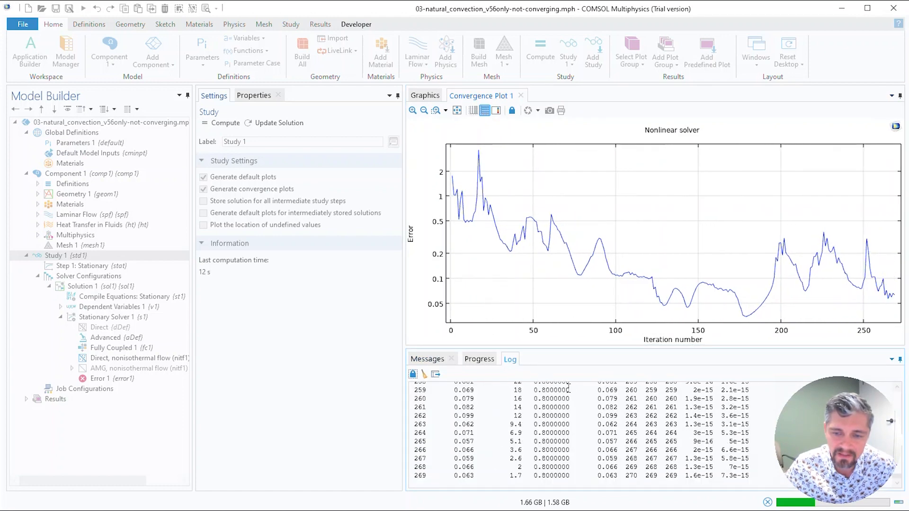
pyautogui.moveTo(591, 348); pyautogui.dragTo(592, 245)
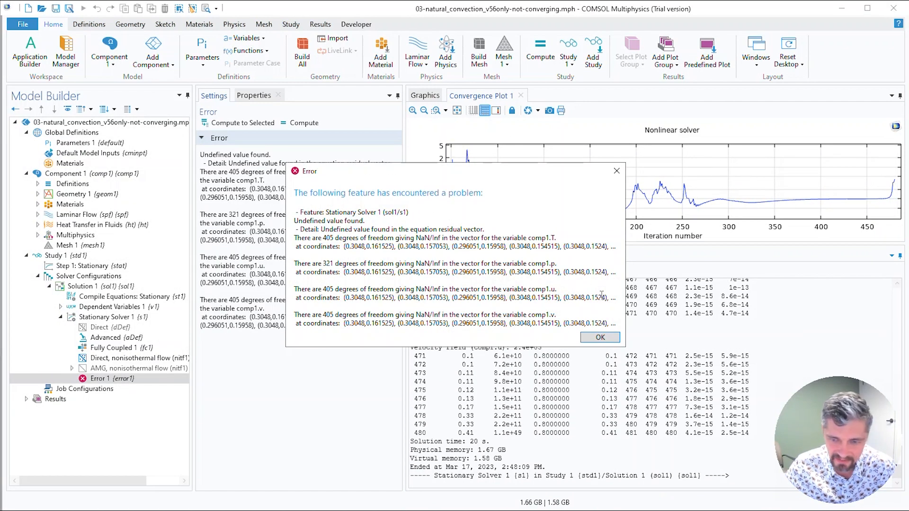
pyautogui.click(600, 338)
# Step: Examine the solver log from its last iterations back to the earliest entries still retained
pyautogui.scroll(20, 654, 394)
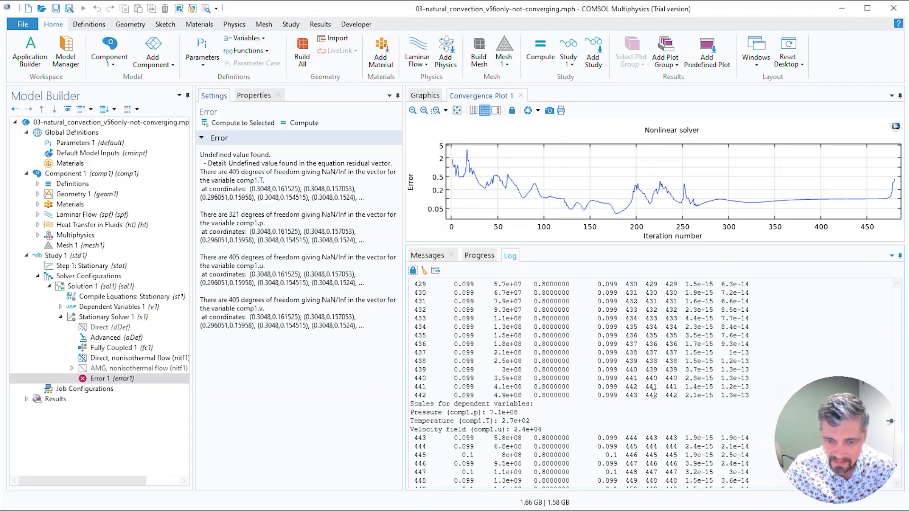
pyautogui.scroll(20, 654, 394)
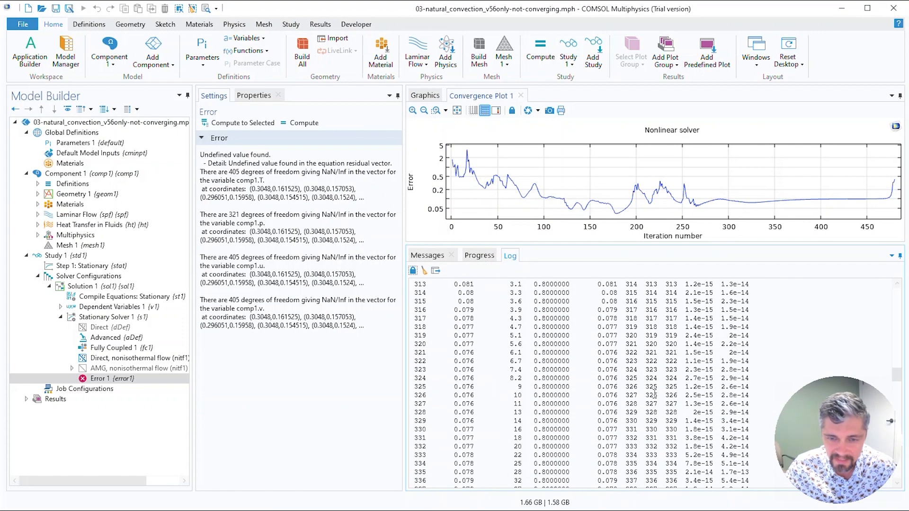
pyautogui.scroll(20, 654, 394)
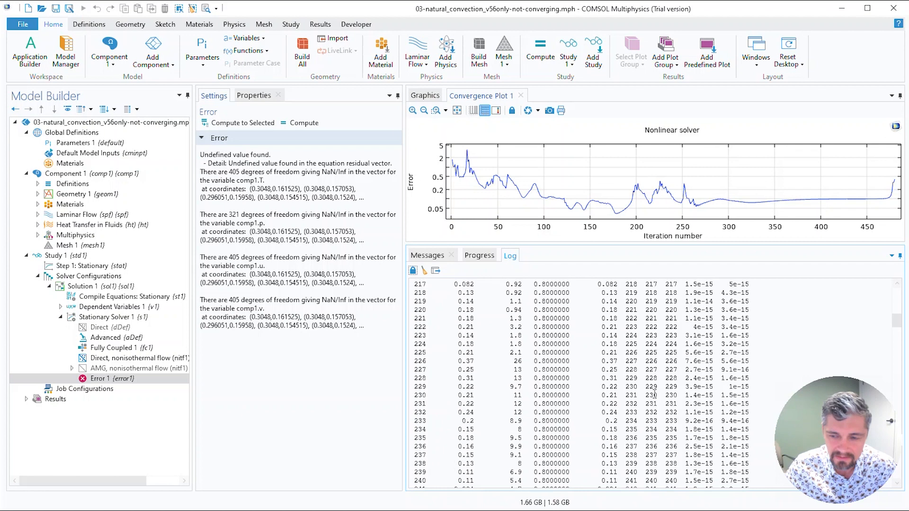
pyautogui.scroll(6, 654, 394)
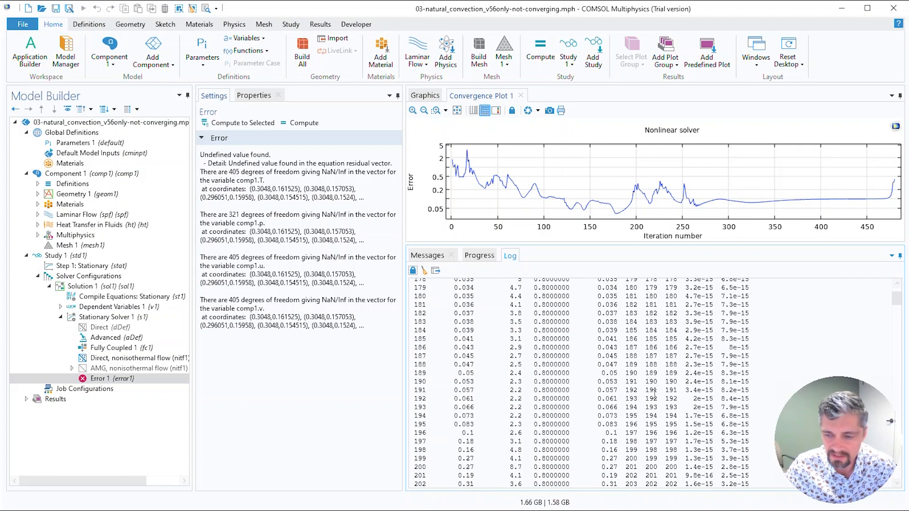
pyautogui.scroll(2, 654, 394)
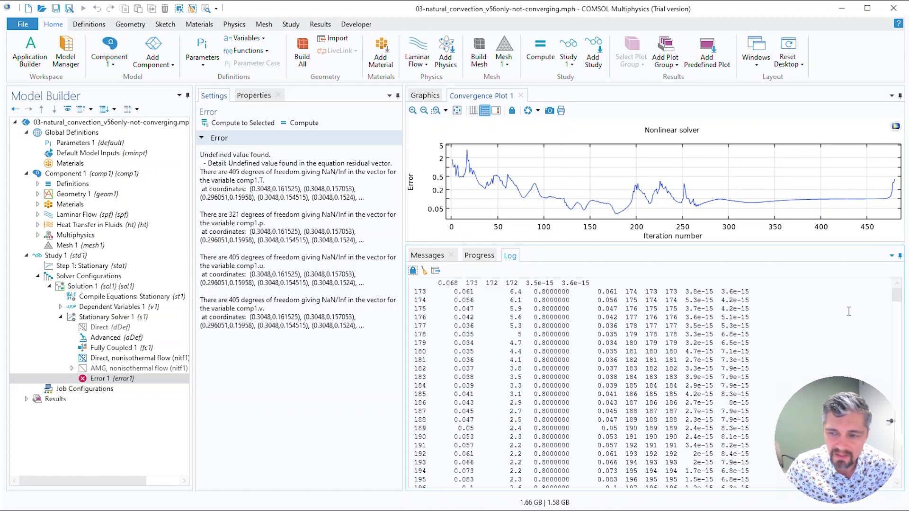
pyautogui.moveTo(897, 294); pyautogui.dragTo(891, 480)
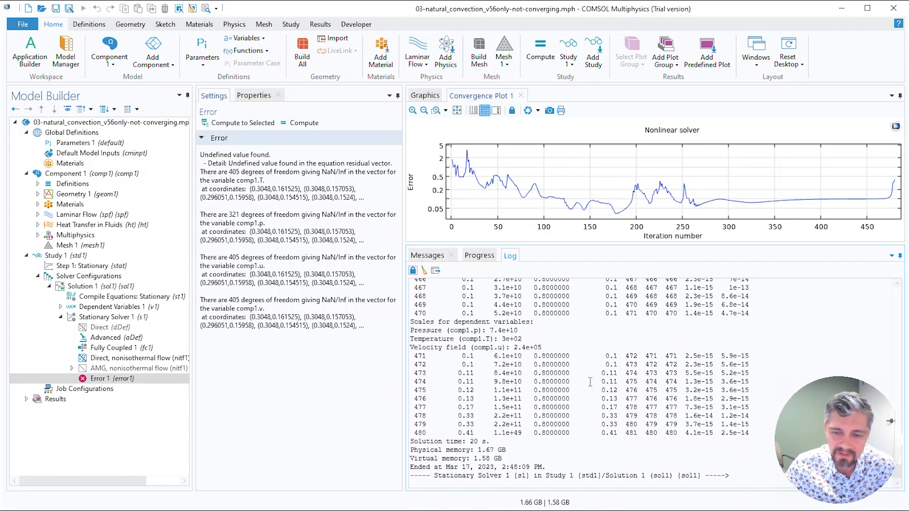
pyautogui.scroll(20, 563, 397)
pyautogui.scroll(17, 562, 397)
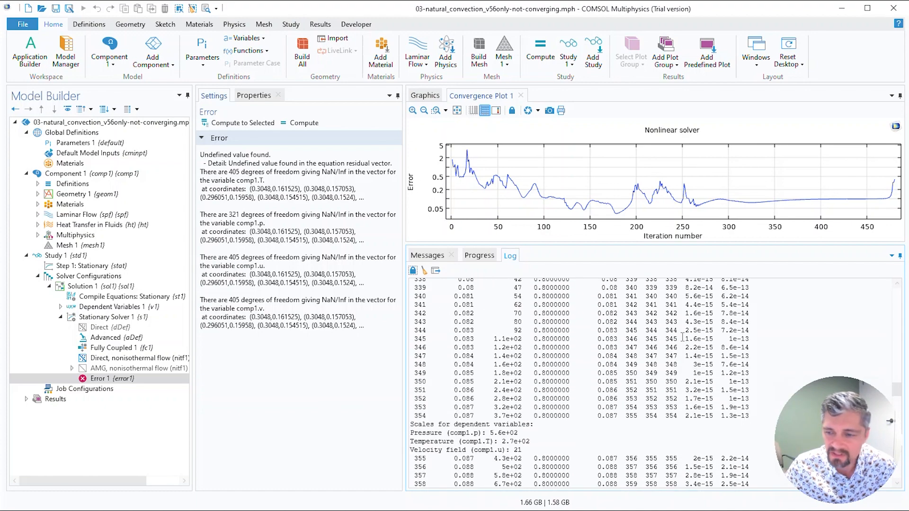
pyautogui.scroll(20, 682, 337)
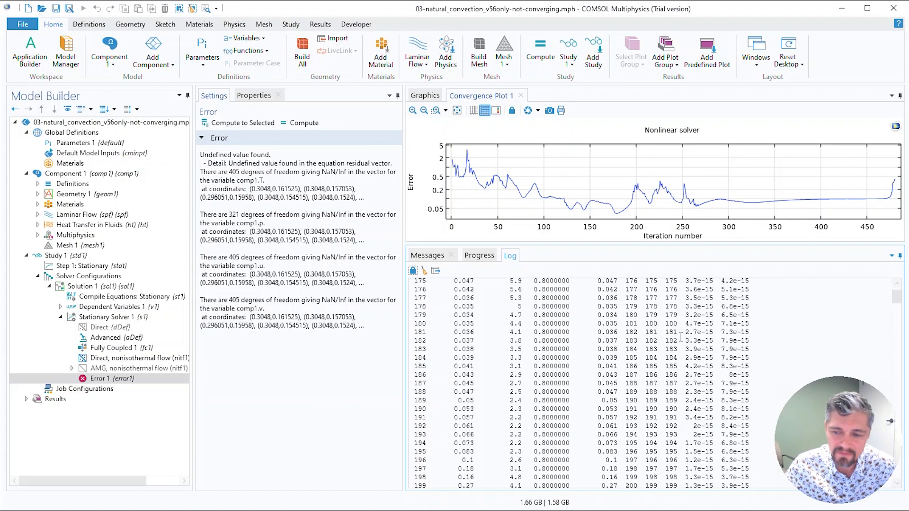
pyautogui.scroll(1, 681, 337)
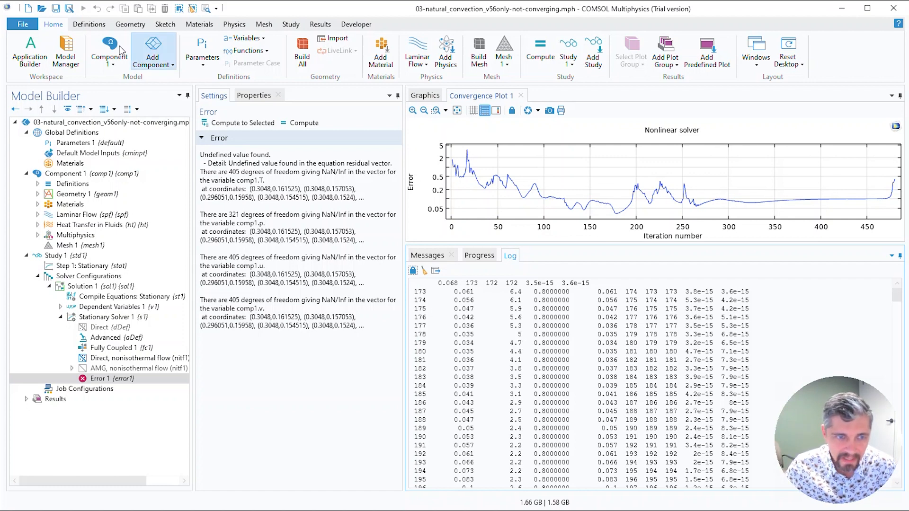
# Step: Set the log window size to 3000000 characters in the Log and Messages preferences
pyautogui.click(26, 27)
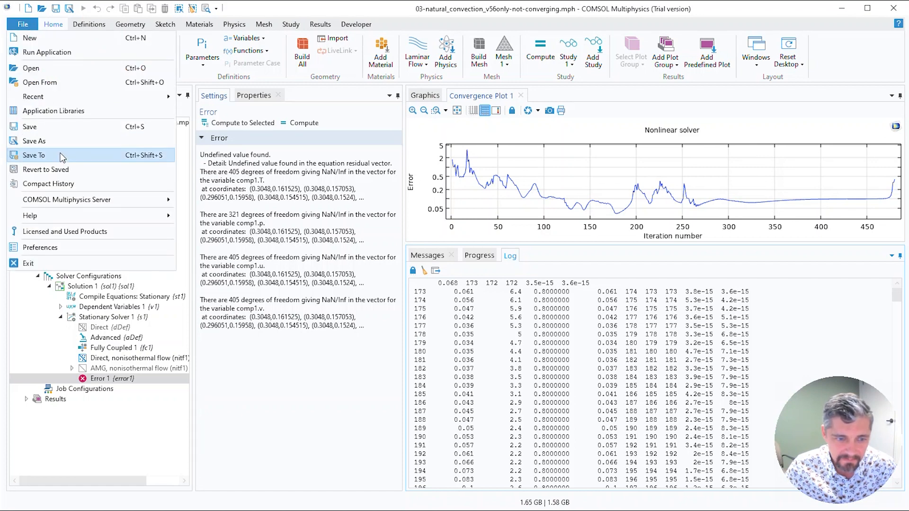
pyautogui.click(72, 248)
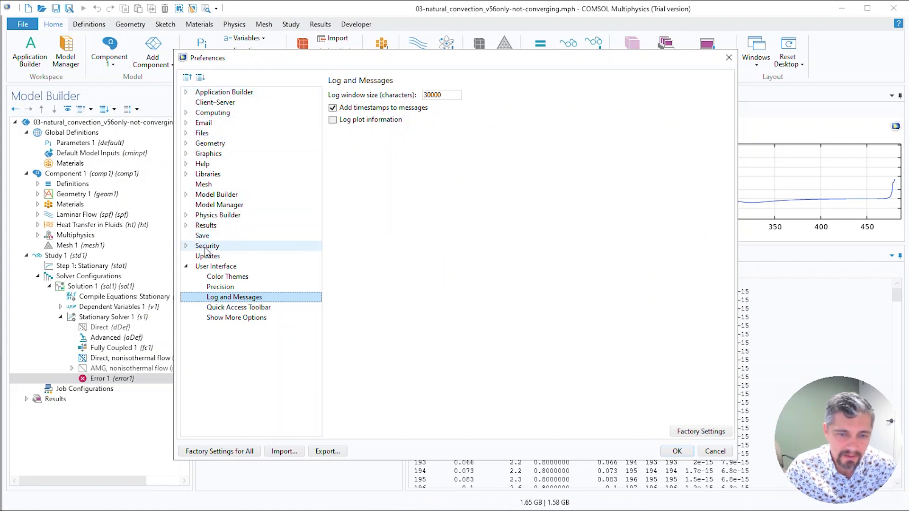
pyautogui.click(215, 267)
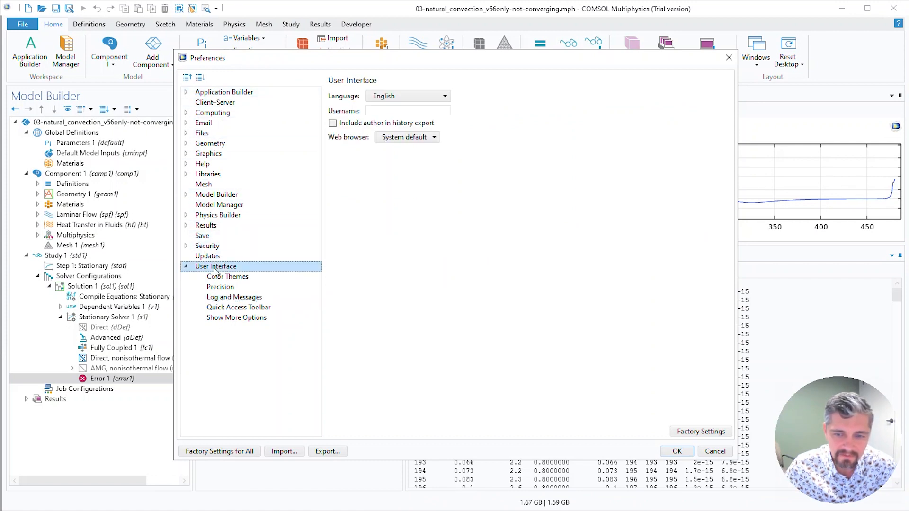
pyautogui.click(234, 298)
pyautogui.click(452, 95)
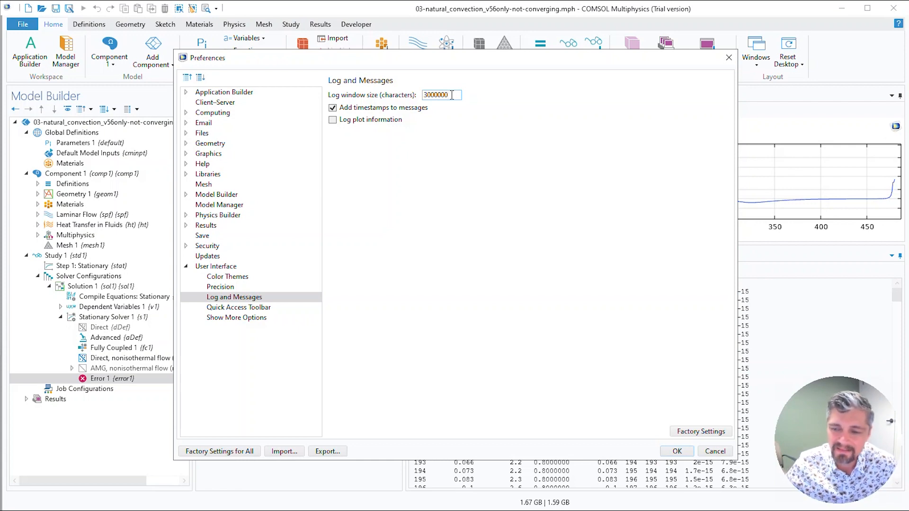
pyautogui.click(677, 451)
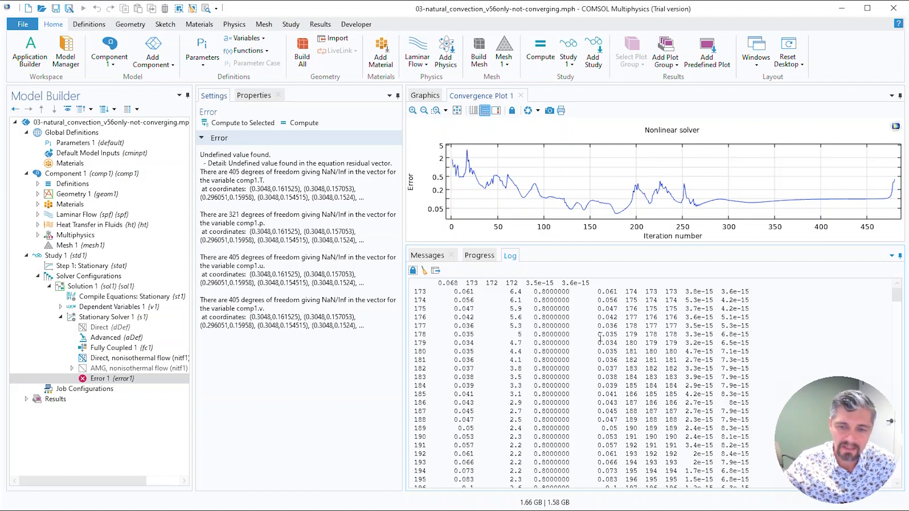
# Step: Clear the solver log and recompute Study 1 with the log on display
pyautogui.click(425, 270)
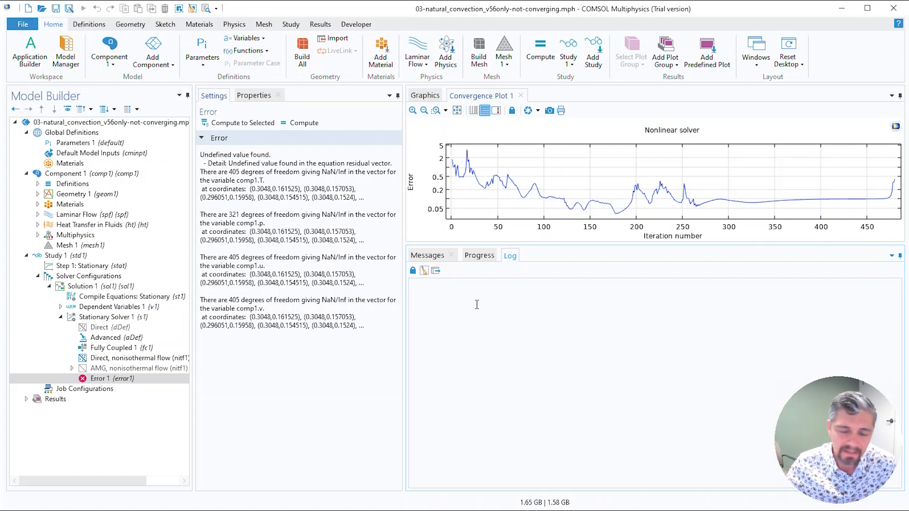
pyautogui.click(58, 255)
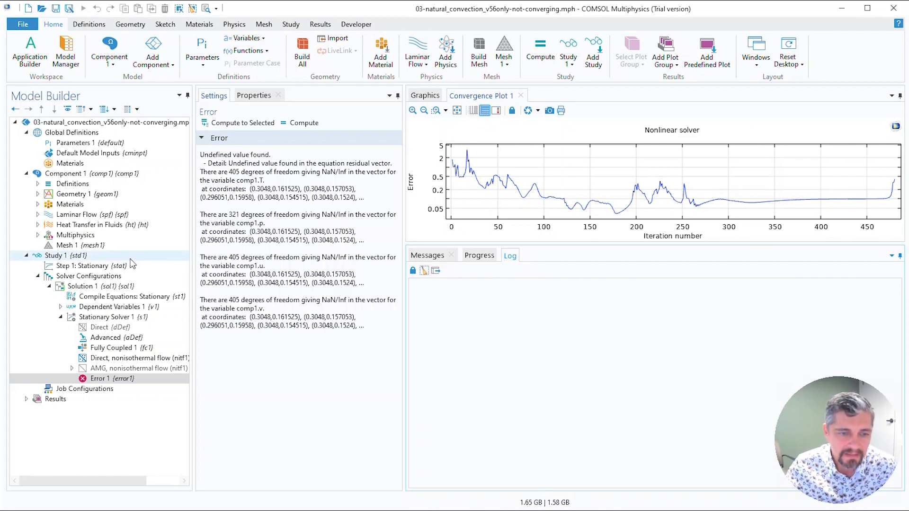
pyautogui.click(218, 124)
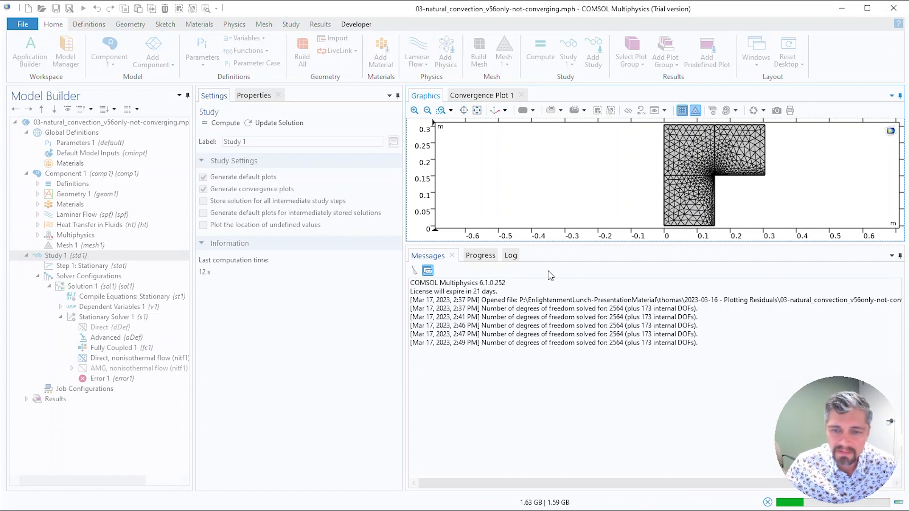
pyautogui.click(510, 255)
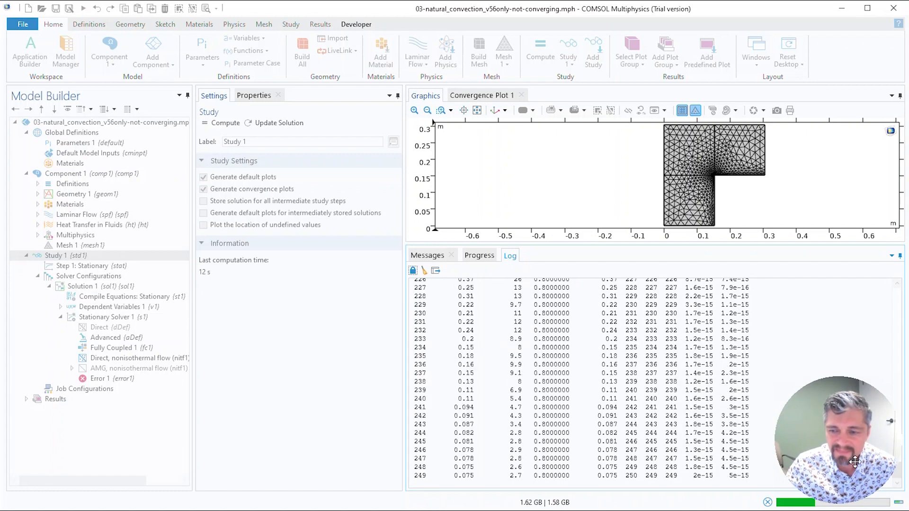
pyautogui.moveTo(853, 461)
pyautogui.mouseDown()
pyautogui.moveTo(851, 442)
pyautogui.moveTo(853, 461)
pyautogui.mouseUp()
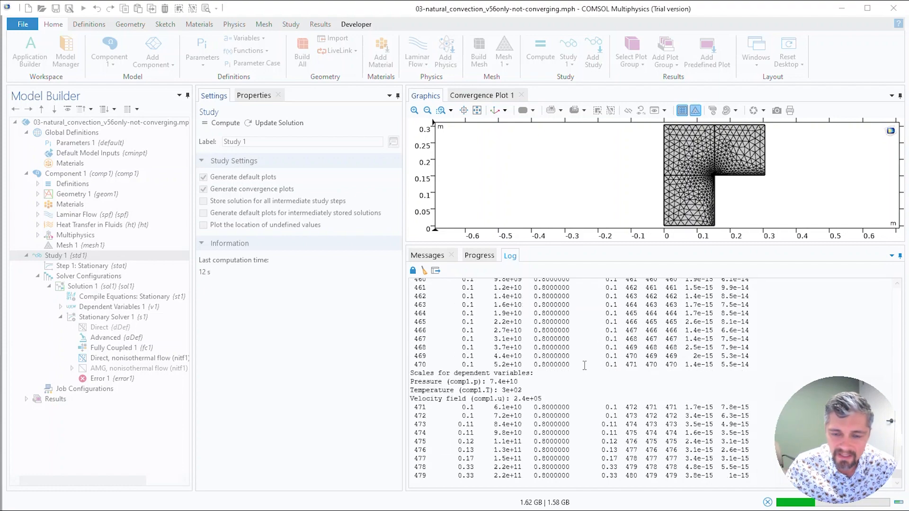
pyautogui.click(599, 338)
# Step: Examine the beginning of the Stationary Solver 1 log, especially the scales for the dependent variables and the first iterations
pyautogui.scroll(20, 567, 395)
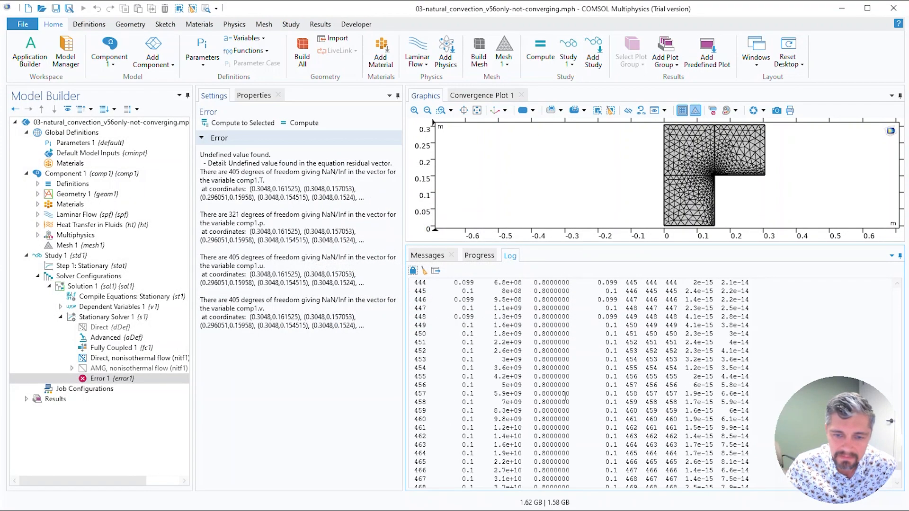
pyautogui.scroll(20, 567, 395)
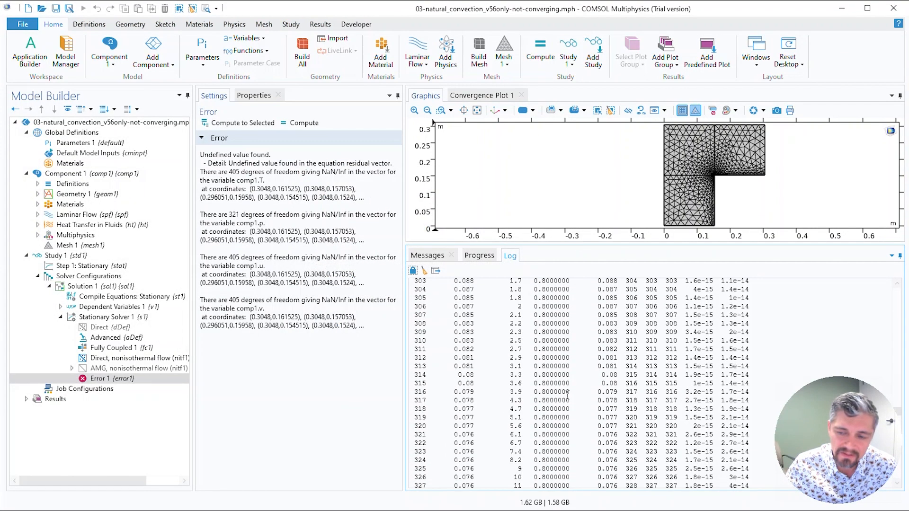
pyautogui.scroll(20, 570, 395)
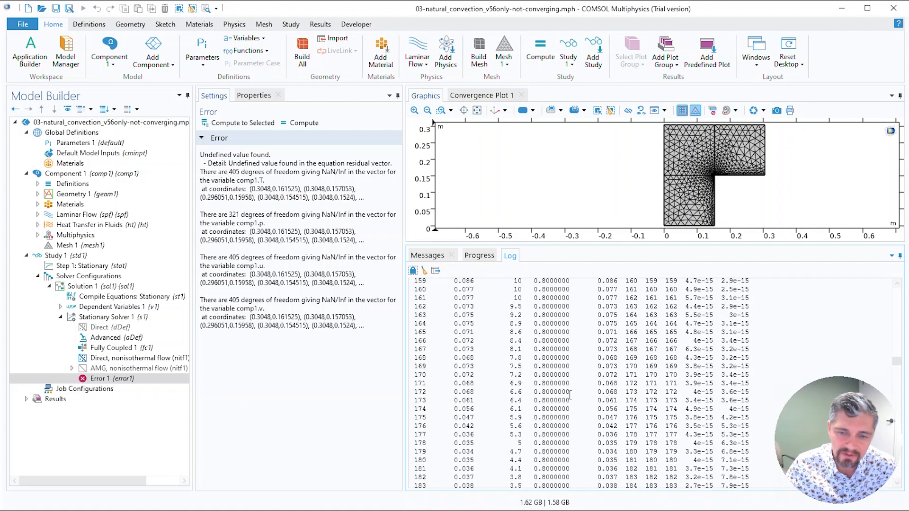
pyautogui.scroll(20, 570, 396)
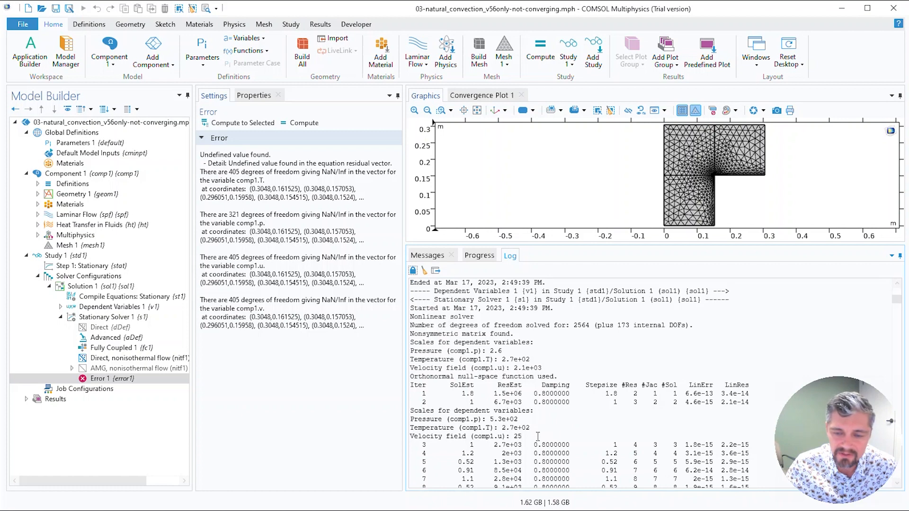
pyautogui.moveTo(538, 436); pyautogui.dragTo(396, 293)
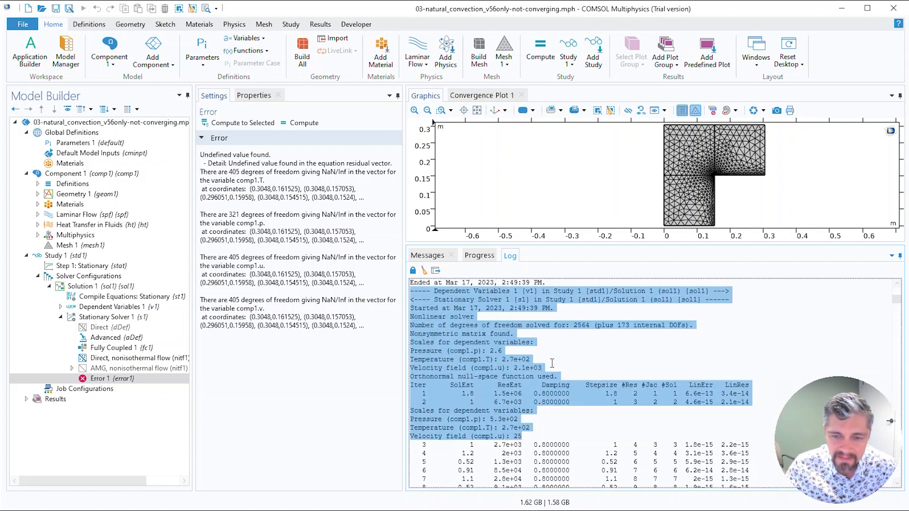
pyautogui.click(532, 349)
pyautogui.moveTo(542, 368); pyautogui.dragTo(490, 360)
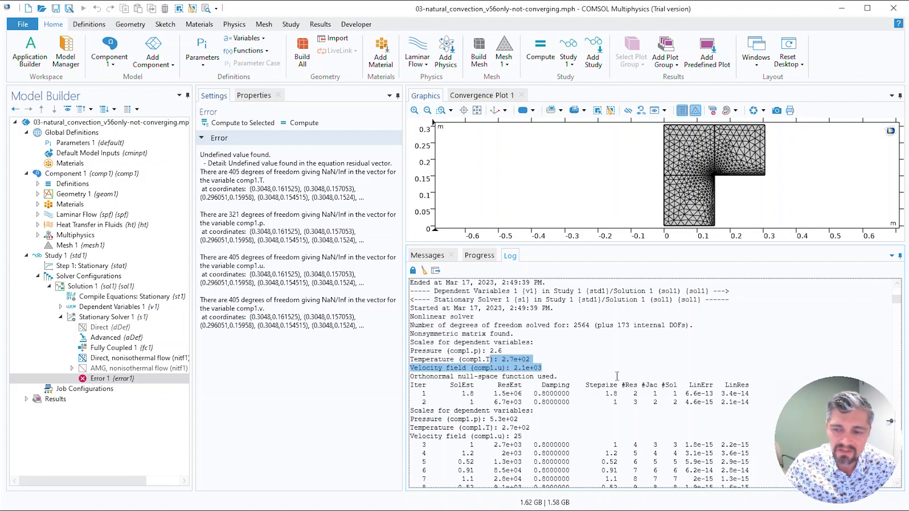
# Step: Examine the solver type and degrees-of-freedom lines in the Stationary Solver 1 log, and follow the iterations through to the end
pyautogui.click(569, 362)
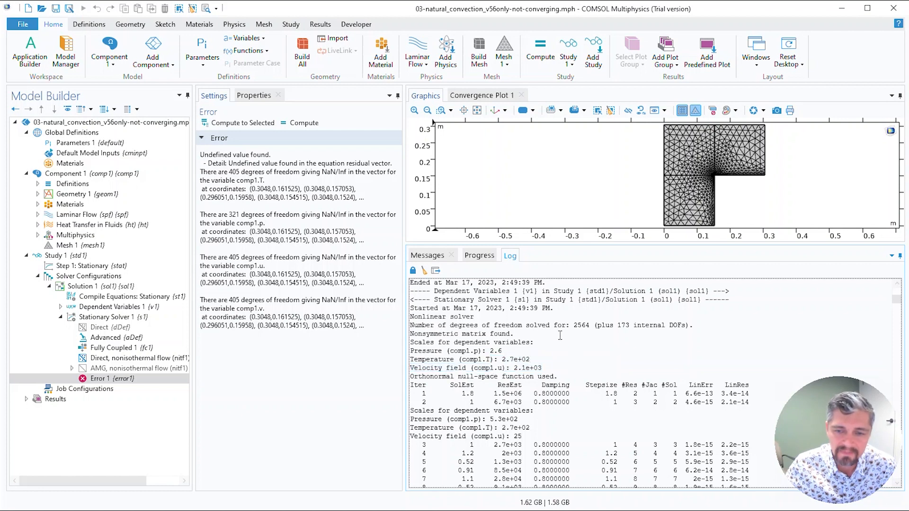
pyautogui.moveTo(571, 325); pyautogui.dragTo(596, 325)
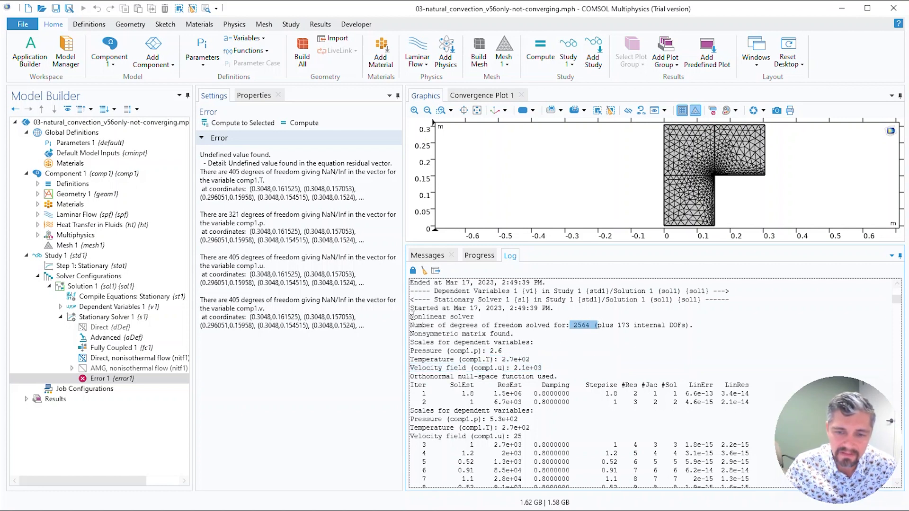
pyautogui.moveTo(410, 317); pyautogui.dragTo(486, 316)
pyautogui.scroll(-3, 876, 319)
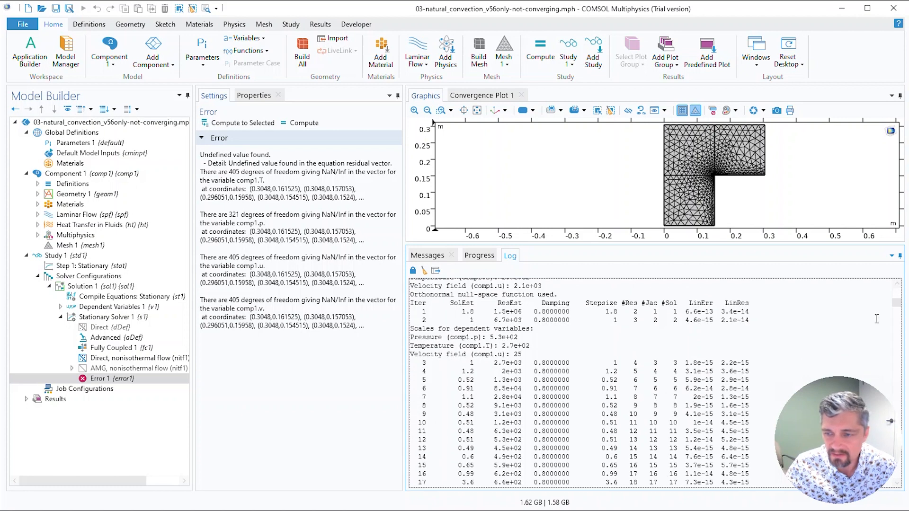
pyautogui.moveTo(896, 303); pyautogui.dragTo(890, 507)
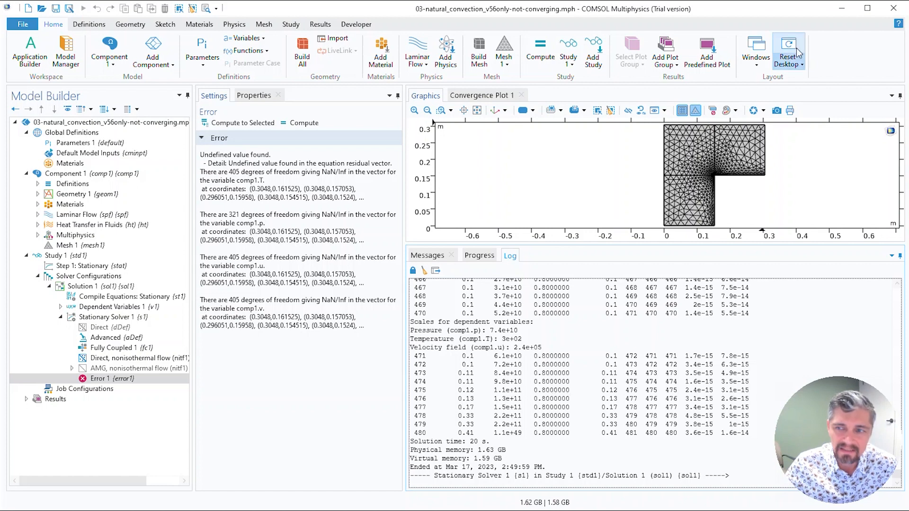
pyautogui.click(842, 8)
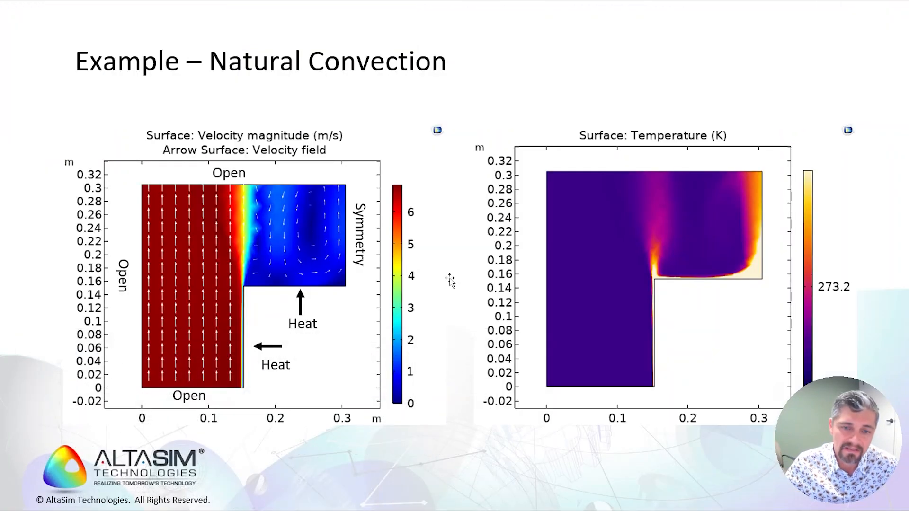
pyautogui.click(450, 278)
pyautogui.click(450, 279)
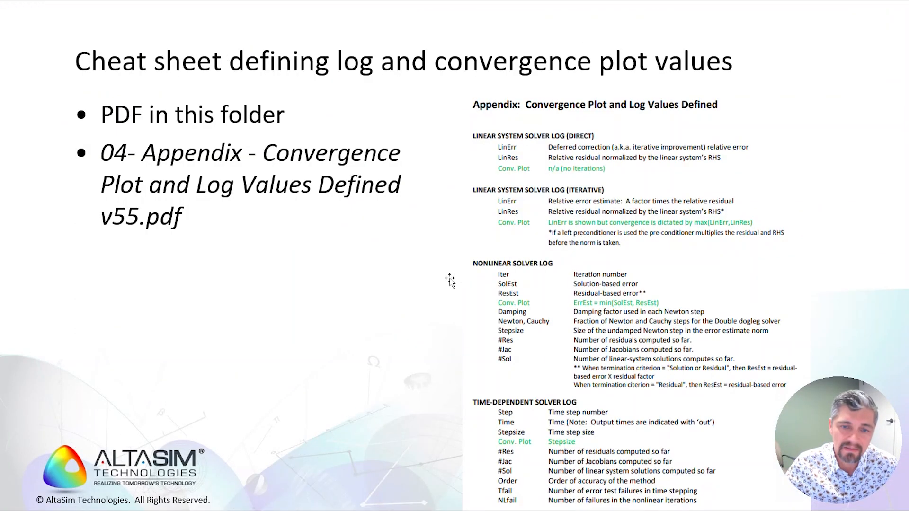
pyautogui.scroll(1, 450, 279)
pyautogui.scroll(1, 450, 282)
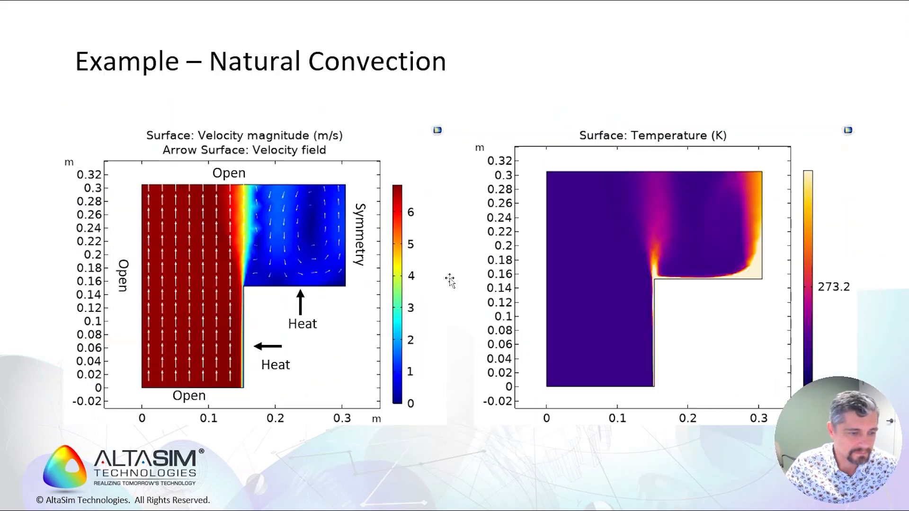